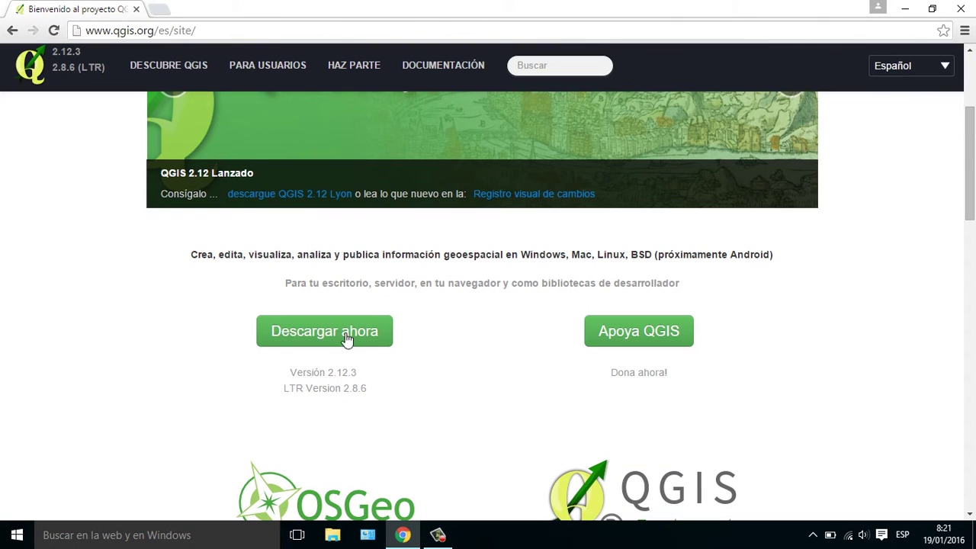
Download the 64-bit standalone installer of QGIS Version 2.12 for Windows from the QGIS site.
{"action": "left_click", "coordinate": [344, 338]}
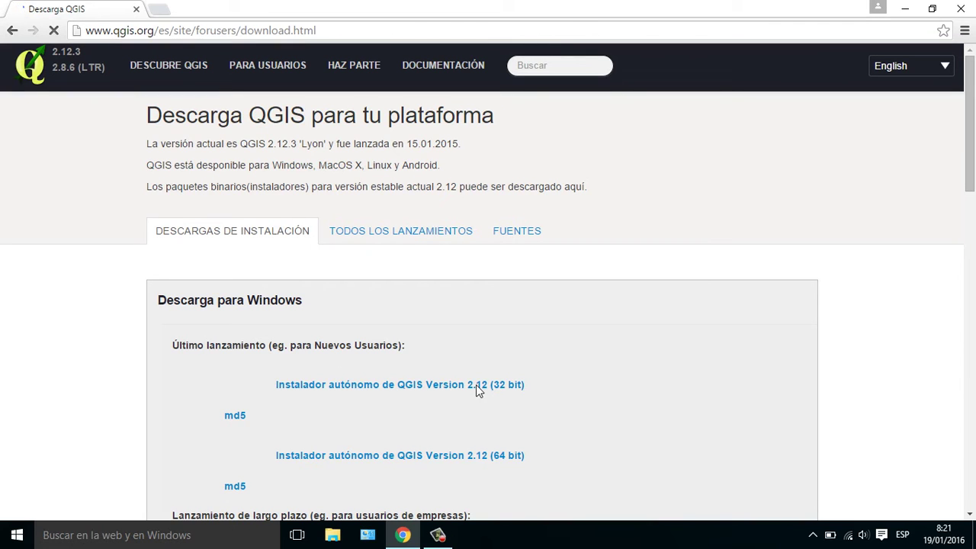
{"action": "scroll", "coordinate": [478, 435], "scroll_direction": "down", "scroll_amount": 1}
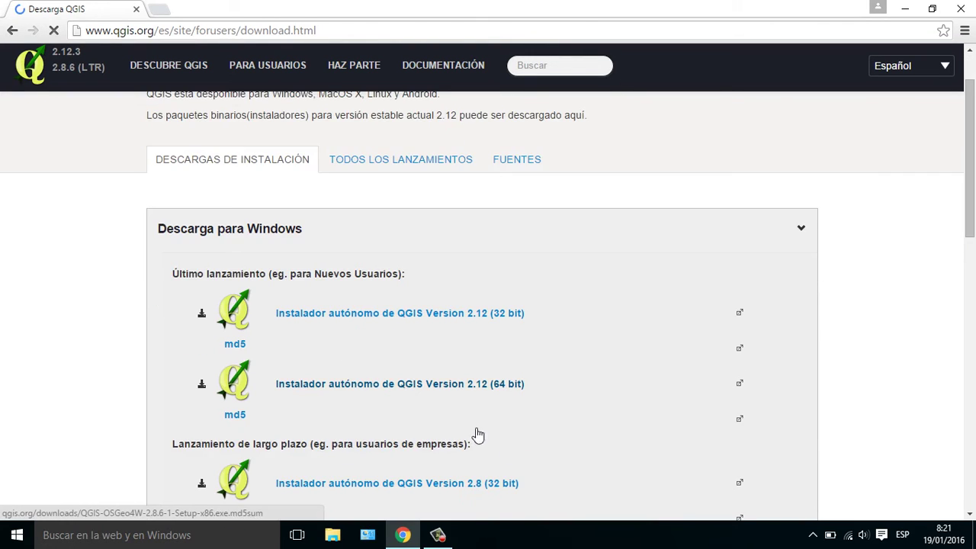
{"action": "scroll", "coordinate": [442, 423], "scroll_direction": "down", "scroll_amount": 1}
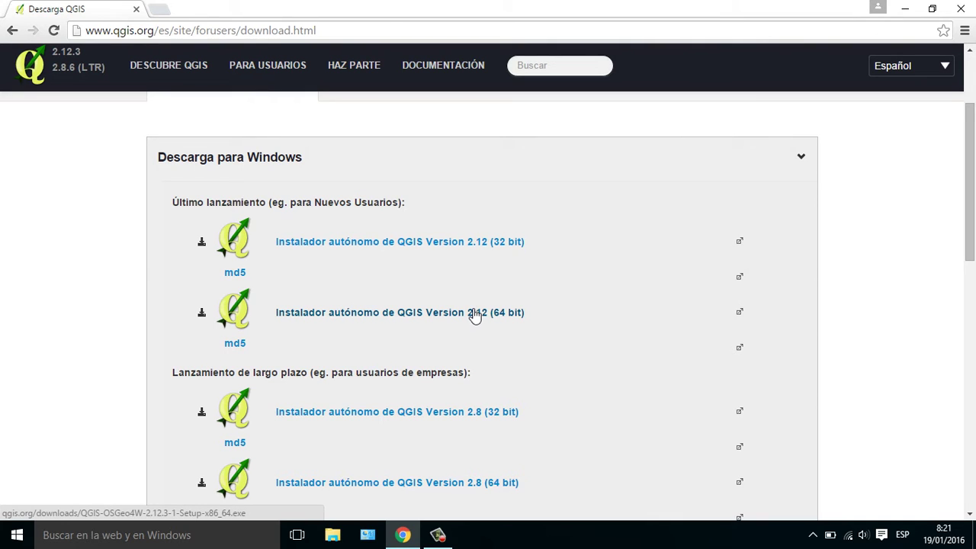
{"action": "left_click", "coordinate": [474, 314]}
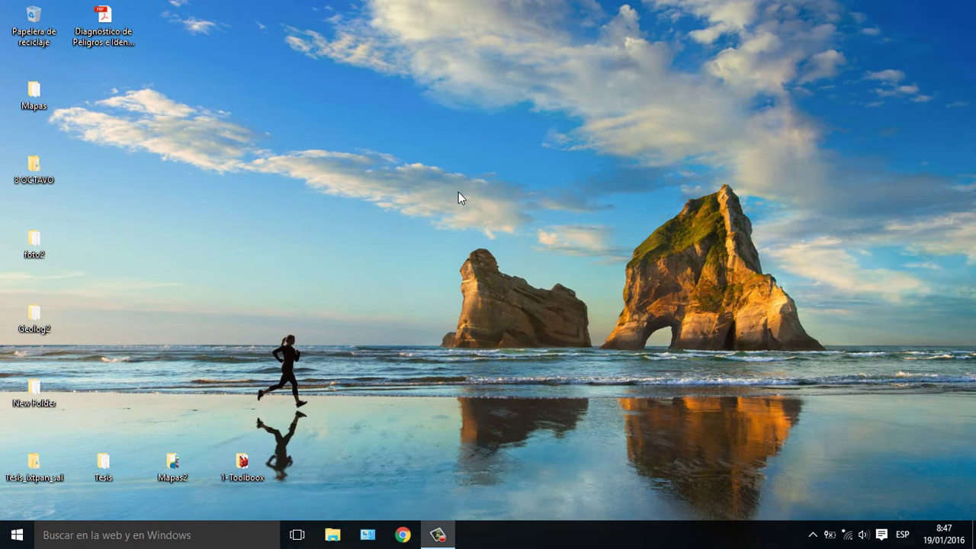
Launch QGIS-OSGeo4W-2.12.3-1-Setup-x86_64 from the Descargas folder and allow it to make changes to the PC.
{"action": "left_click", "coordinate": [331, 535]}
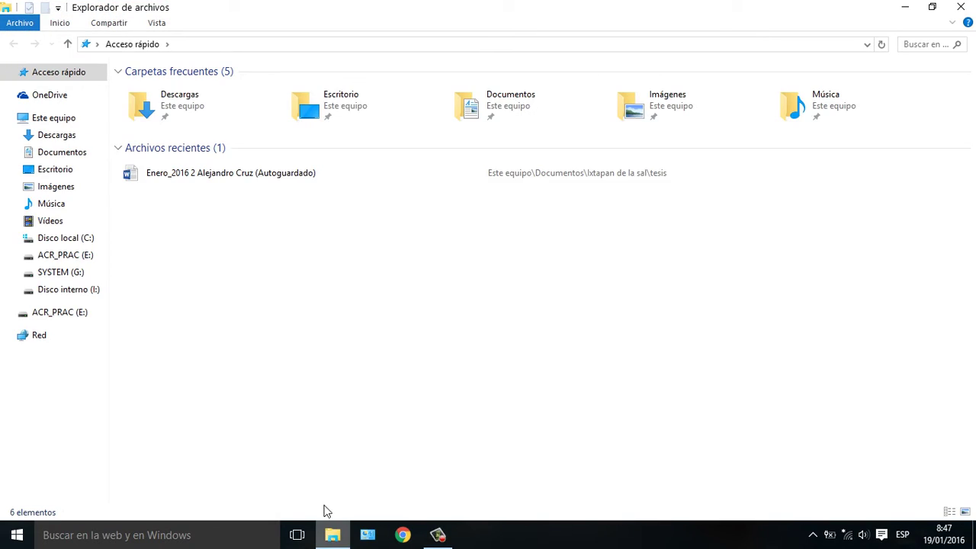
{"action": "left_click", "coordinate": [50, 137]}
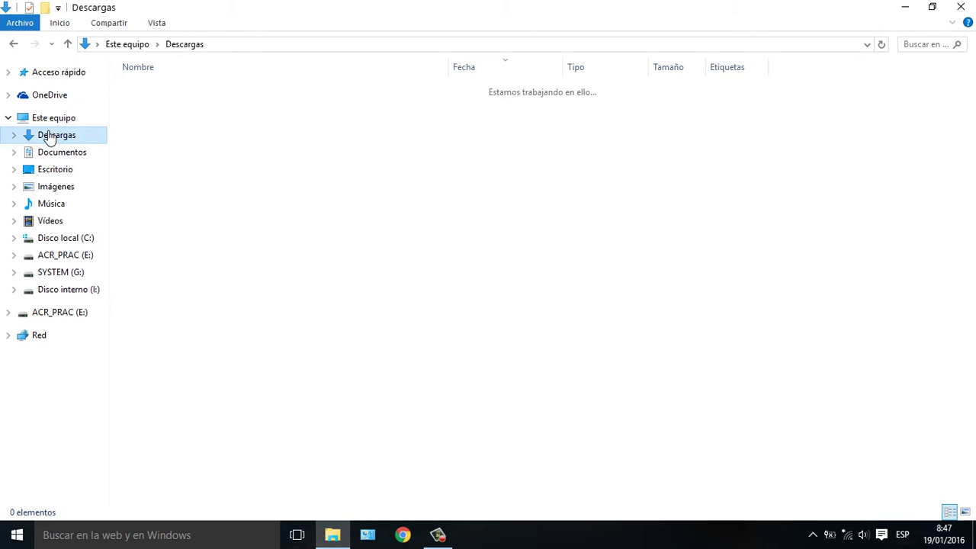
{"action": "left_click", "coordinate": [235, 90]}
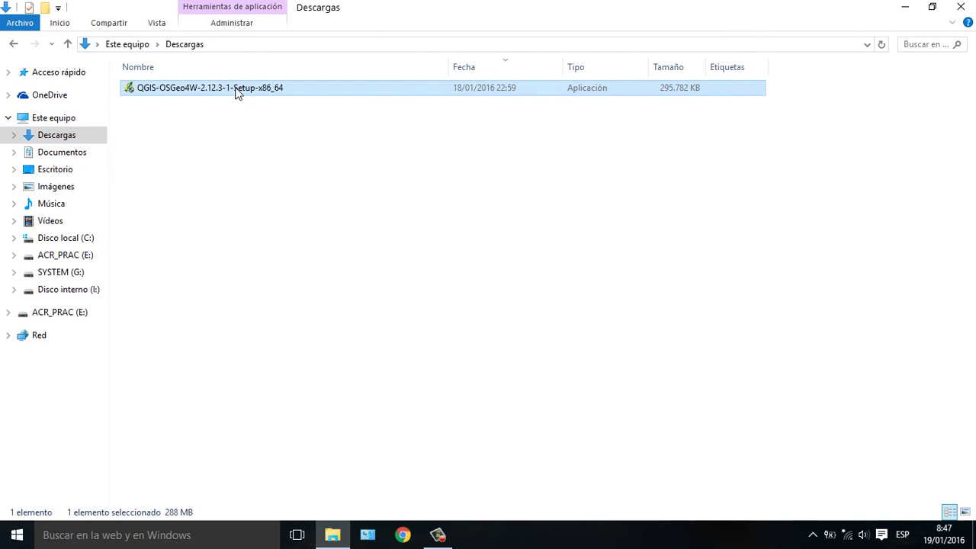
{"action": "right_click", "coordinate": [313, 87]}
{"action": "left_click", "coordinate": [342, 112]}
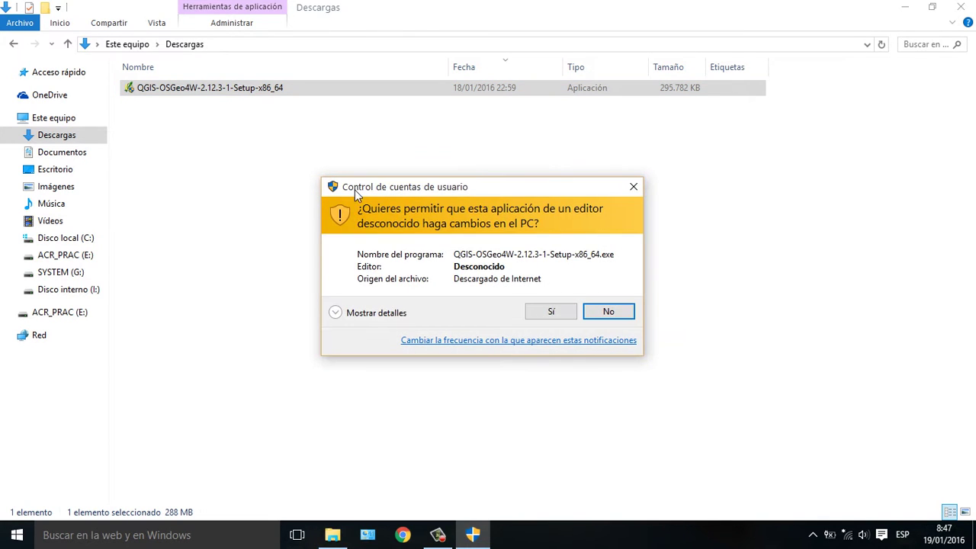
{"action": "left_click", "coordinate": [549, 311]}
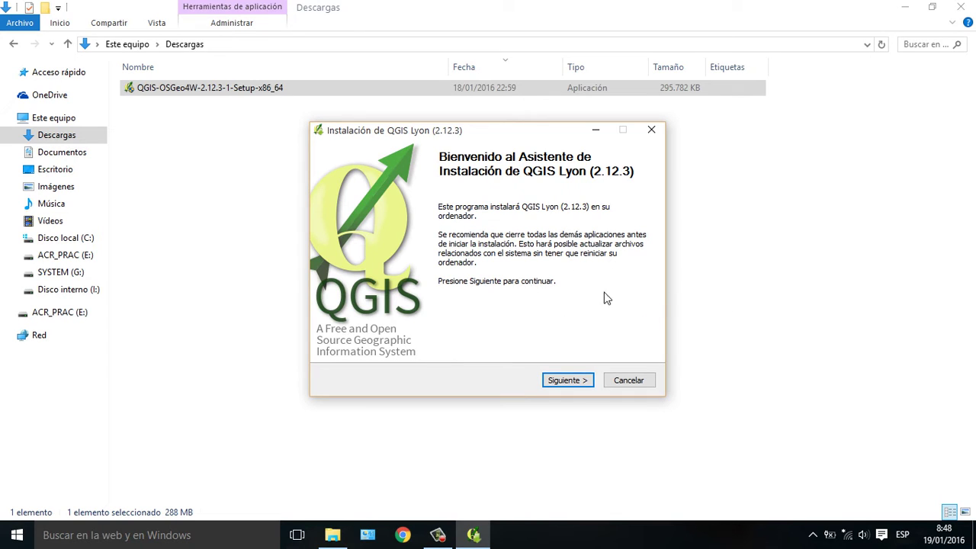
Accept the QGIS Lyon licence agreement and keep C:\Program Files\QGIS Lyon as the installation directory.
{"action": "left_click", "coordinate": [566, 381]}
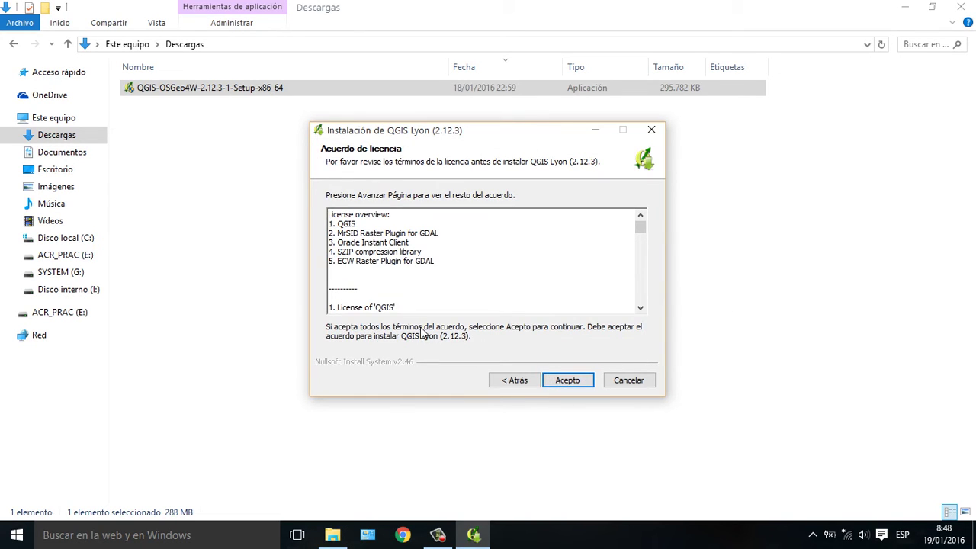
{"action": "left_click", "coordinate": [563, 378]}
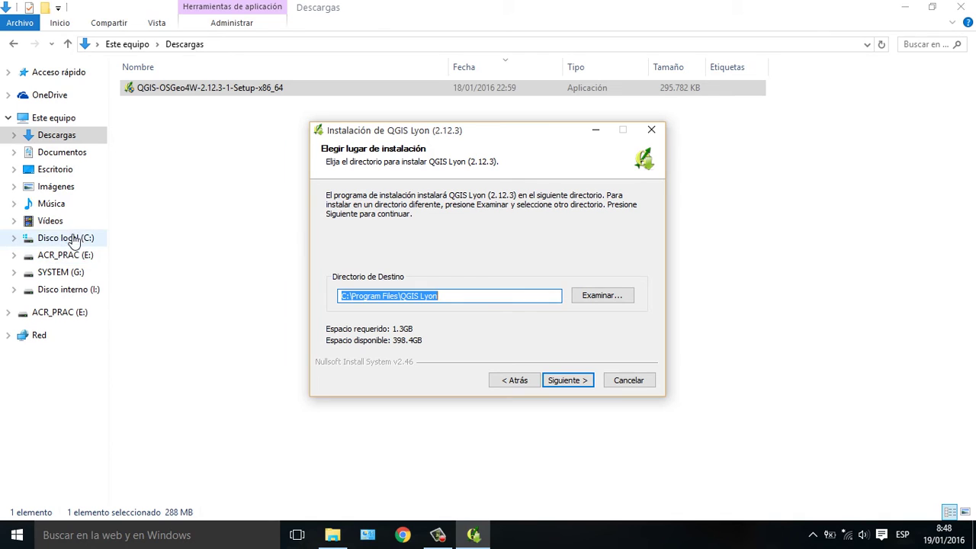
{"action": "left_click", "coordinate": [579, 379]}
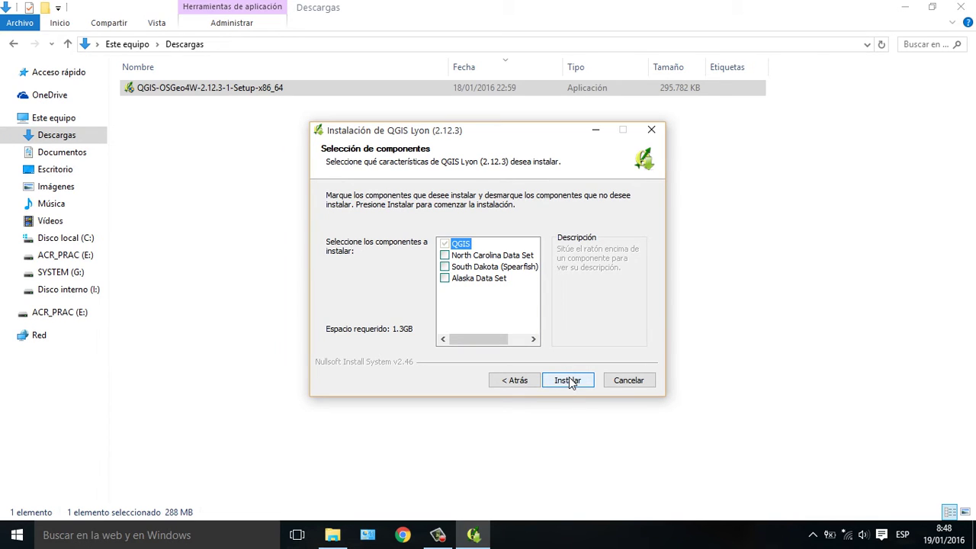
{"action": "left_click", "coordinate": [444, 255]}
{"action": "left_click", "coordinate": [444, 267]}
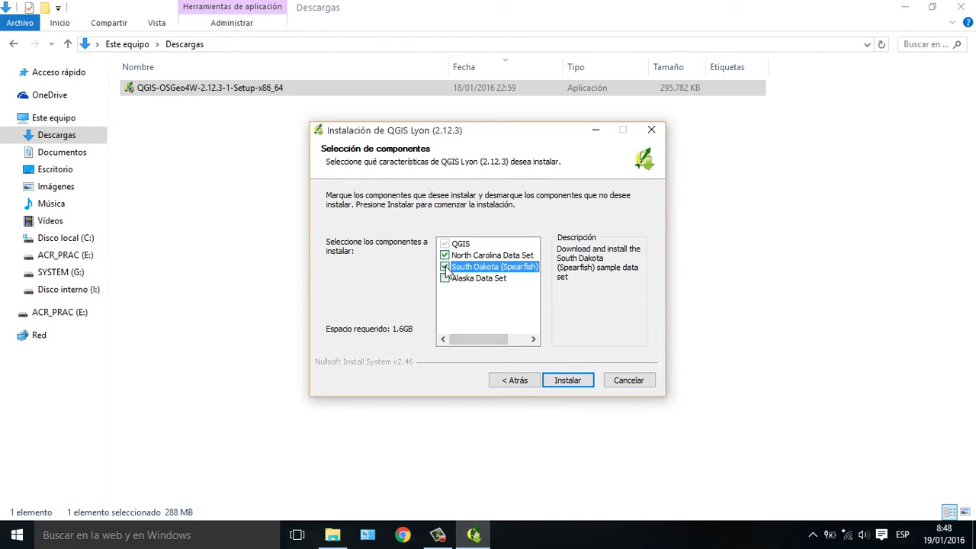
{"action": "left_click", "coordinate": [445, 278]}
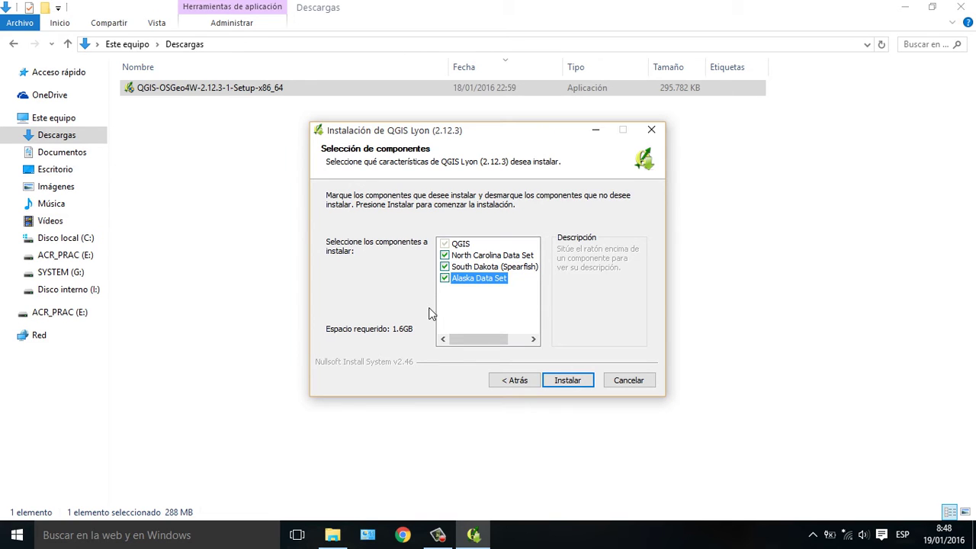
{"action": "left_click", "coordinate": [444, 256]}
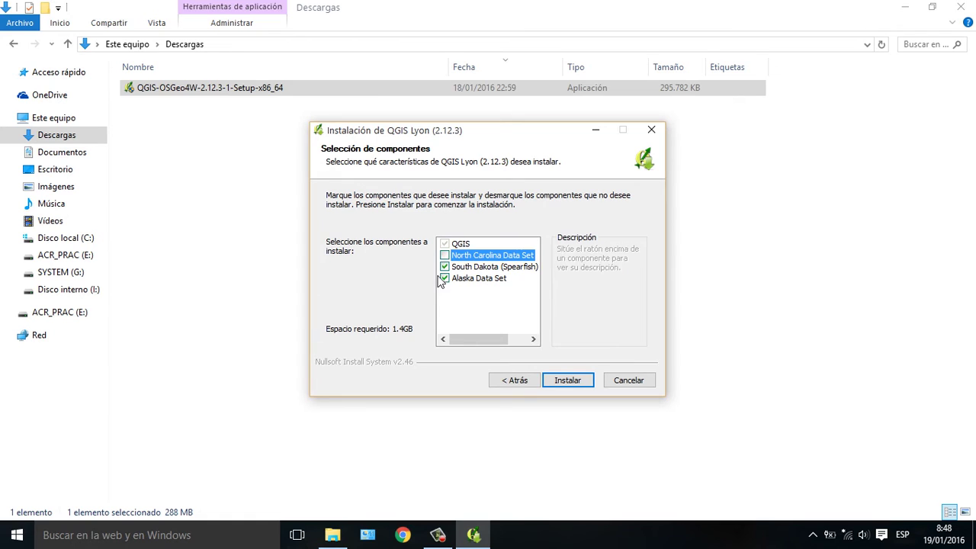
{"action": "left_click", "coordinate": [445, 267]}
{"action": "left_click", "coordinate": [445, 279]}
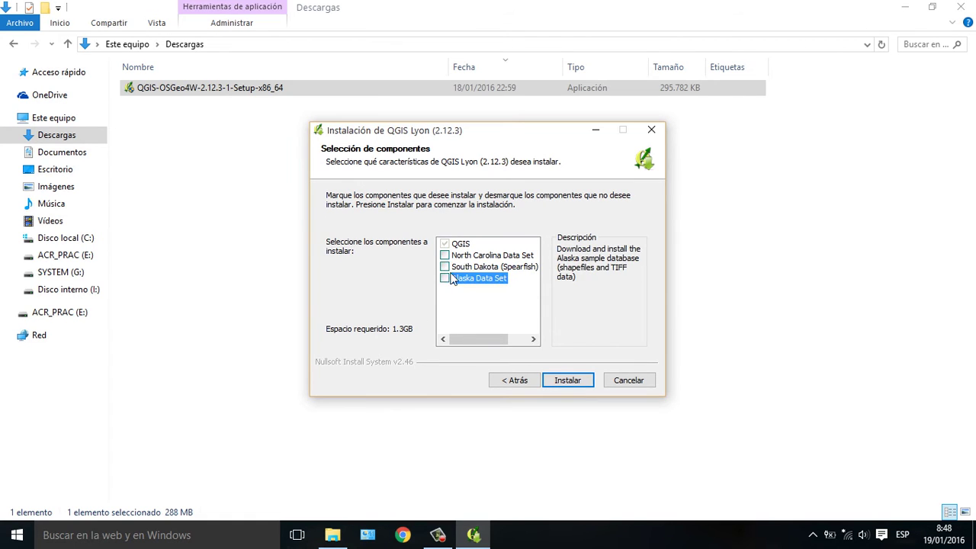
Install only the QGIS component, close the file explorer window, and finish the installation wizard.
{"action": "left_click", "coordinate": [570, 379]}
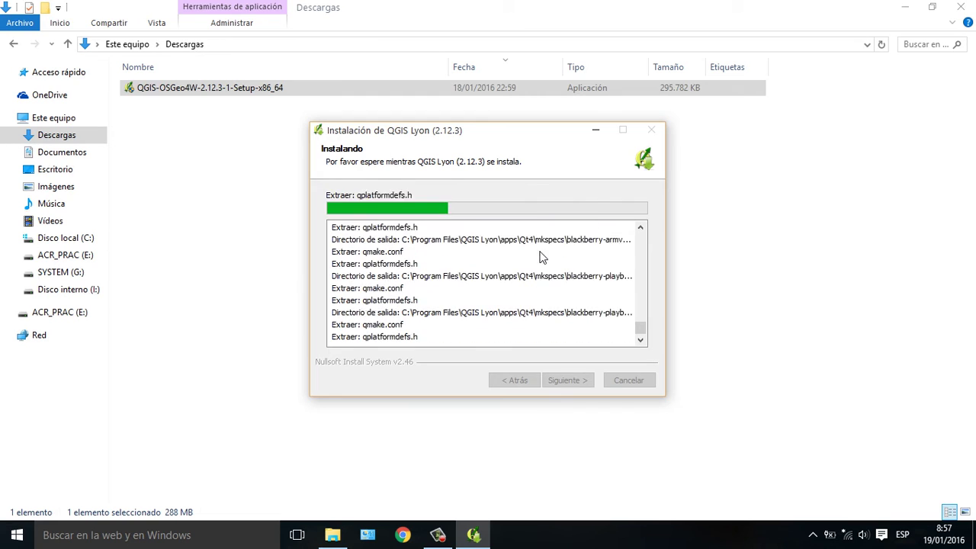
{"action": "left_click", "coordinate": [960, 7]}
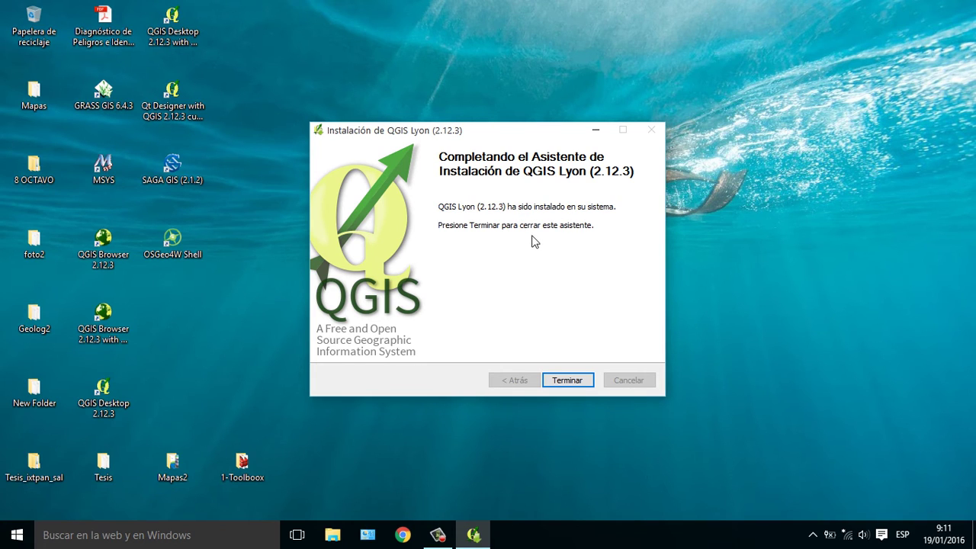
{"action": "left_click", "coordinate": [575, 379]}
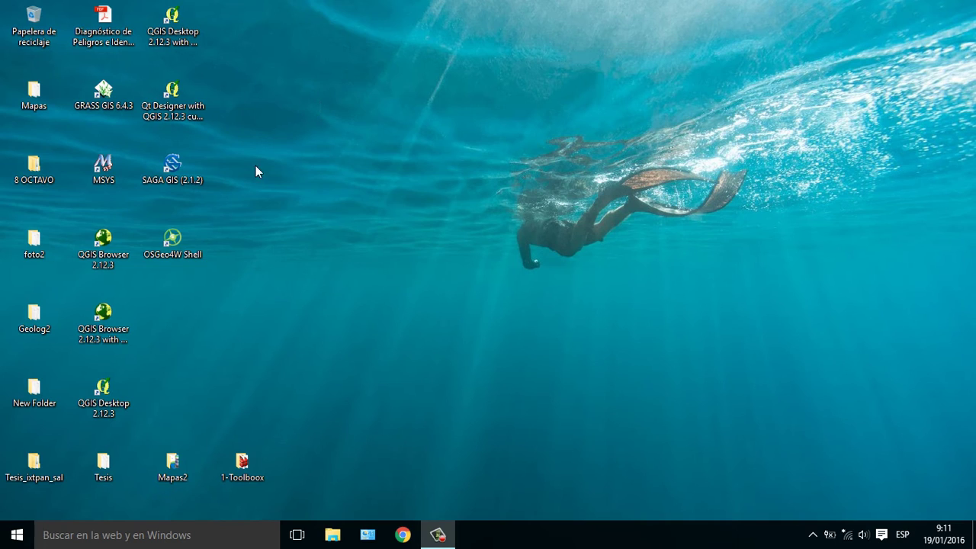
Launch QGIS Desktop 2.12.3 from the desktop, dismiss the startup tips after browsing them, and maximize the program window.
{"action": "left_click", "coordinate": [115, 391]}
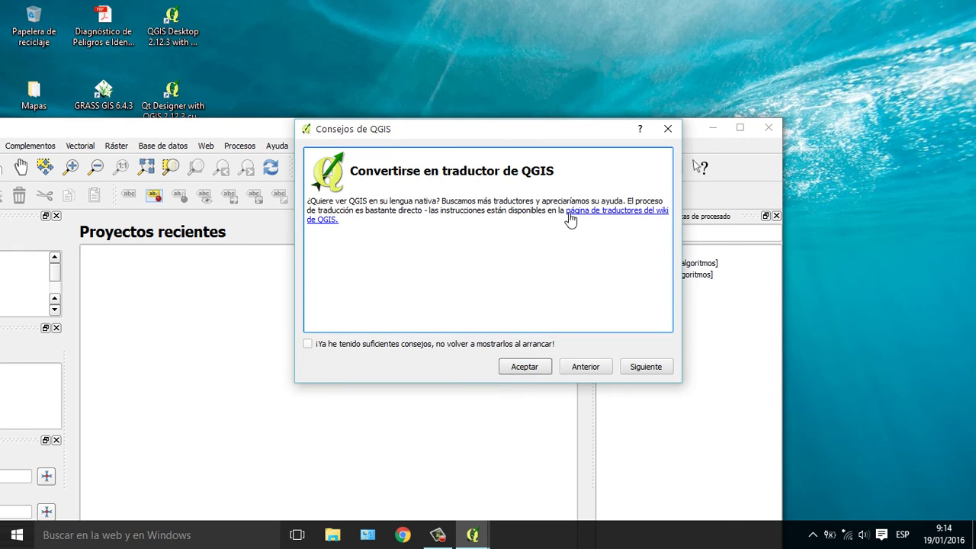
{"action": "left_click", "coordinate": [649, 367]}
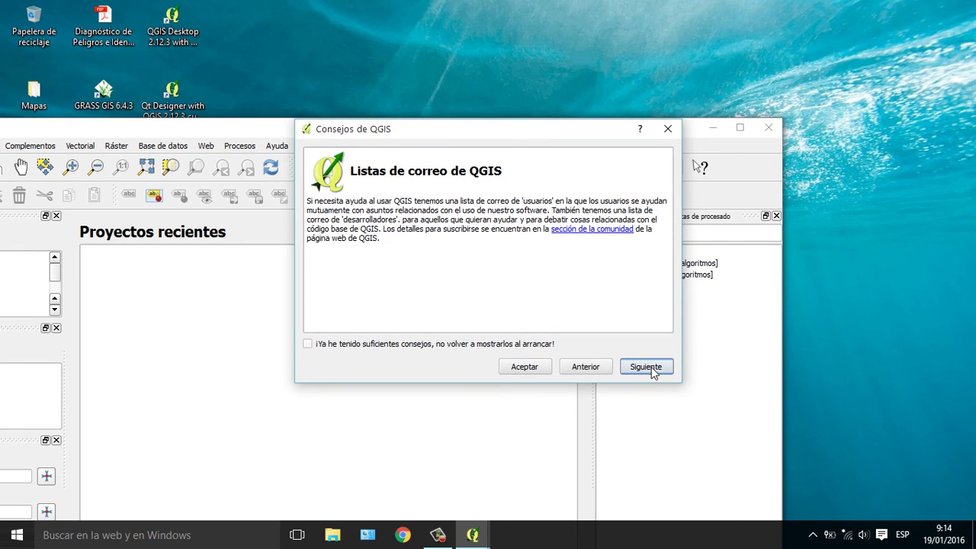
{"action": "left_click", "coordinate": [651, 368]}
{"action": "left_click", "coordinate": [525, 367]}
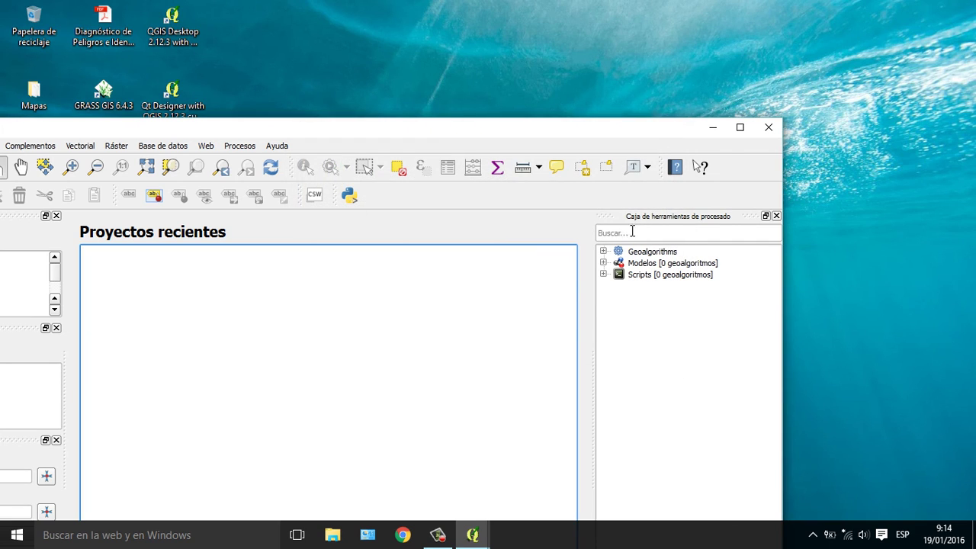
{"action": "left_click", "coordinate": [740, 129]}
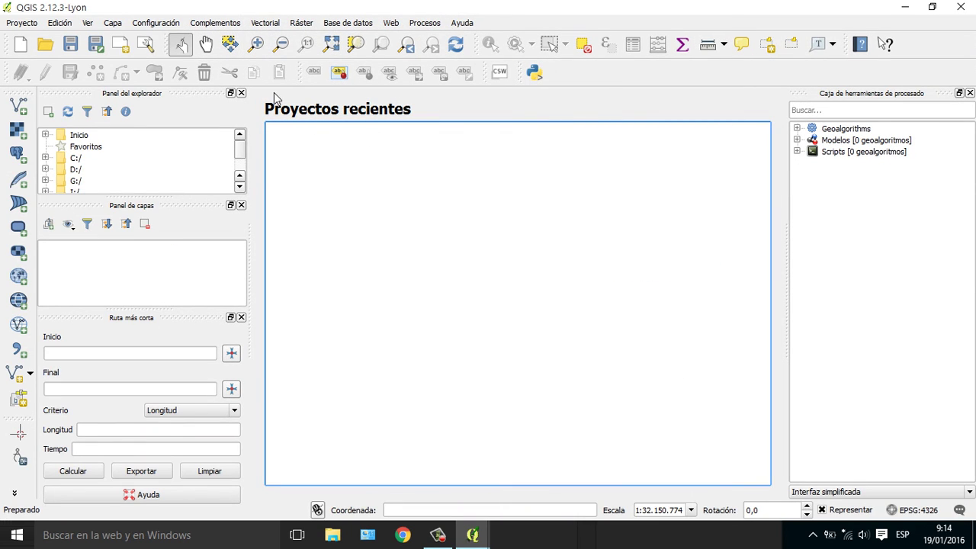
Add Curvas_nivel.shp from the desktop folder Mapas2\Basura as a vector layer with UTF-8 encoding.
{"action": "left_click", "coordinate": [23, 109]}
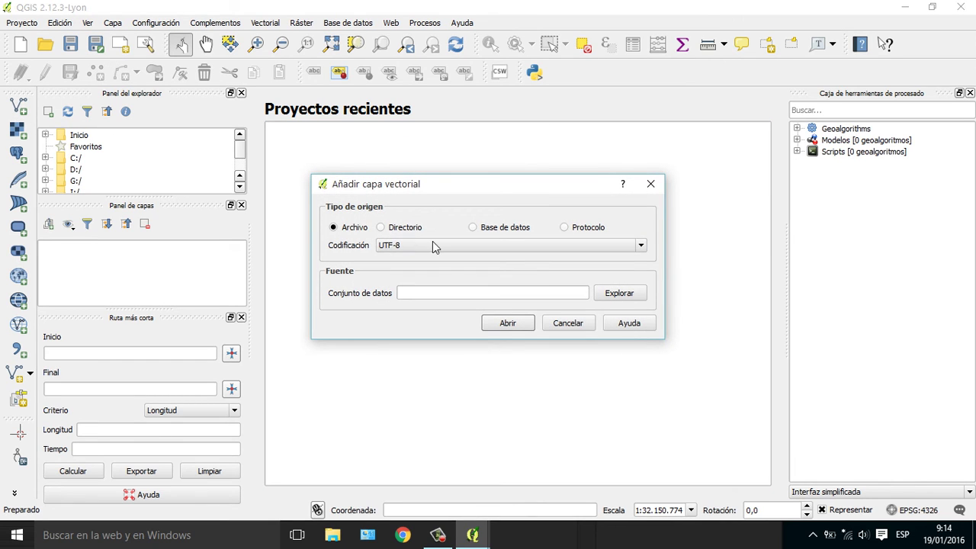
{"action": "left_click", "coordinate": [599, 291]}
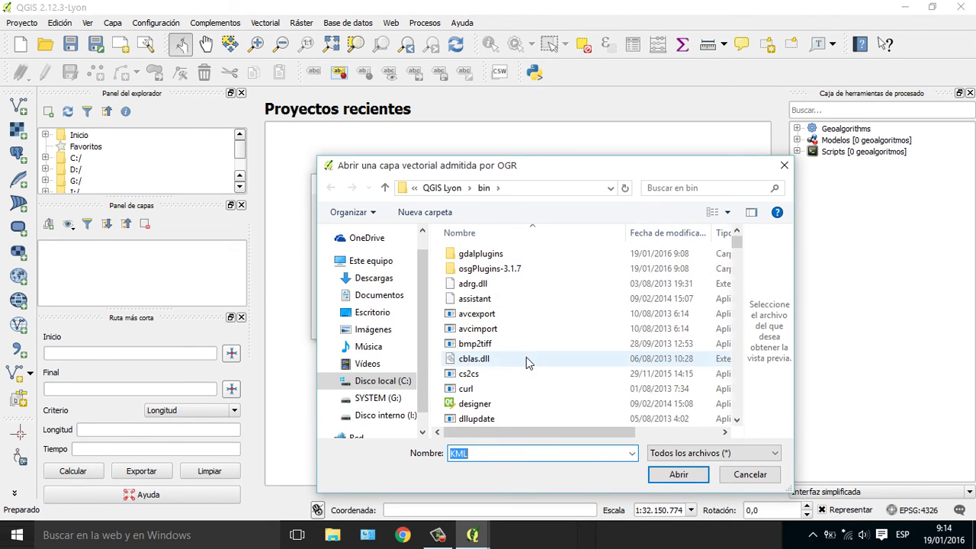
{"action": "left_click", "coordinate": [374, 313]}
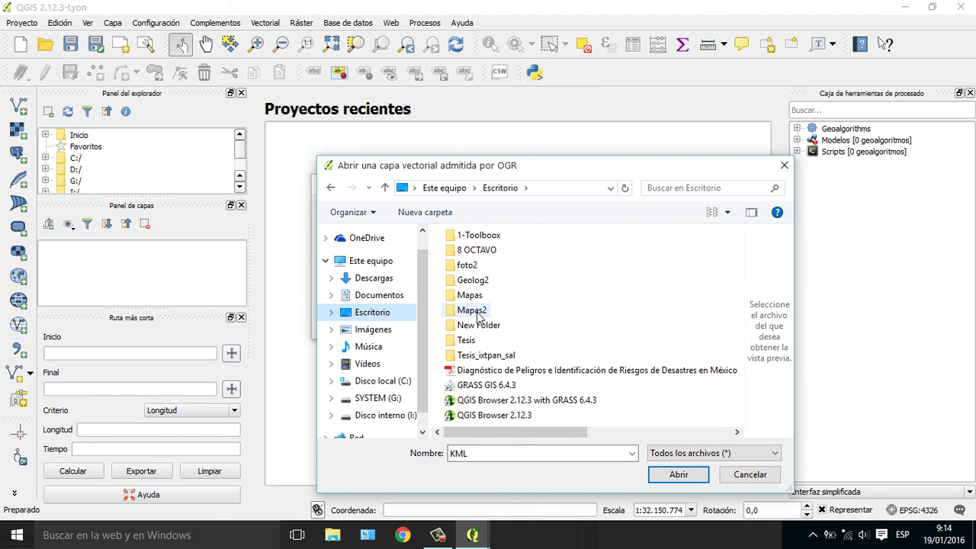
{"action": "double_click", "coordinate": [472, 310]}
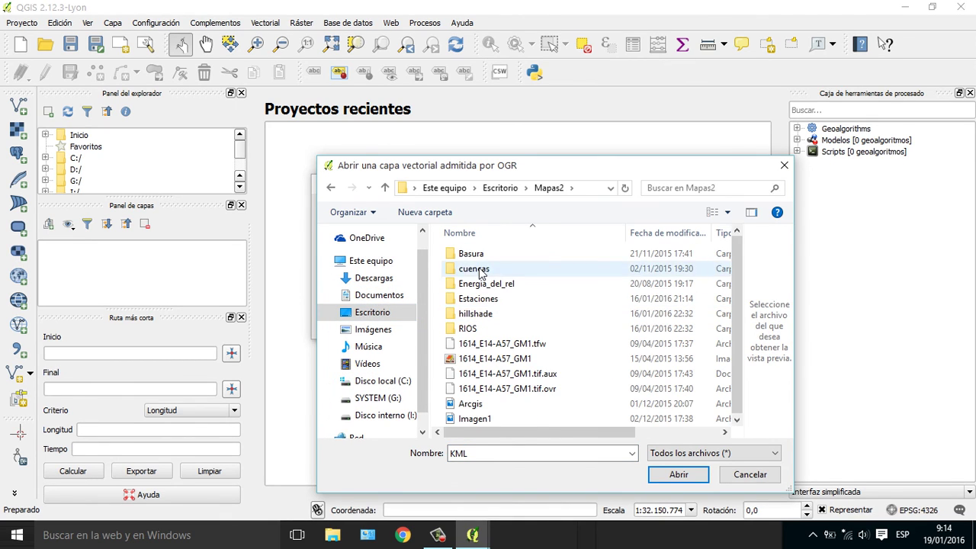
{"action": "double_click", "coordinate": [477, 256]}
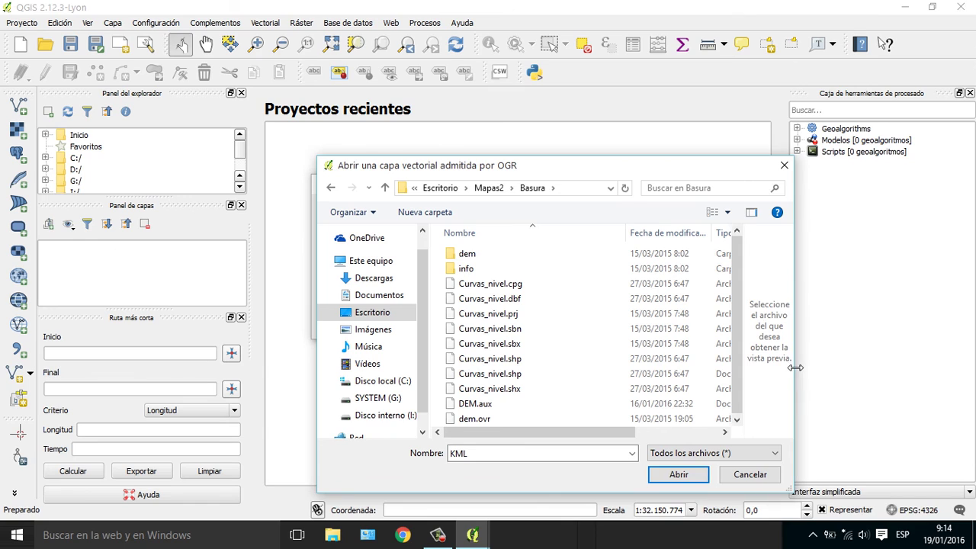
{"action": "left_click_drag", "start_coordinate": [795, 367], "coordinate": [920, 367]}
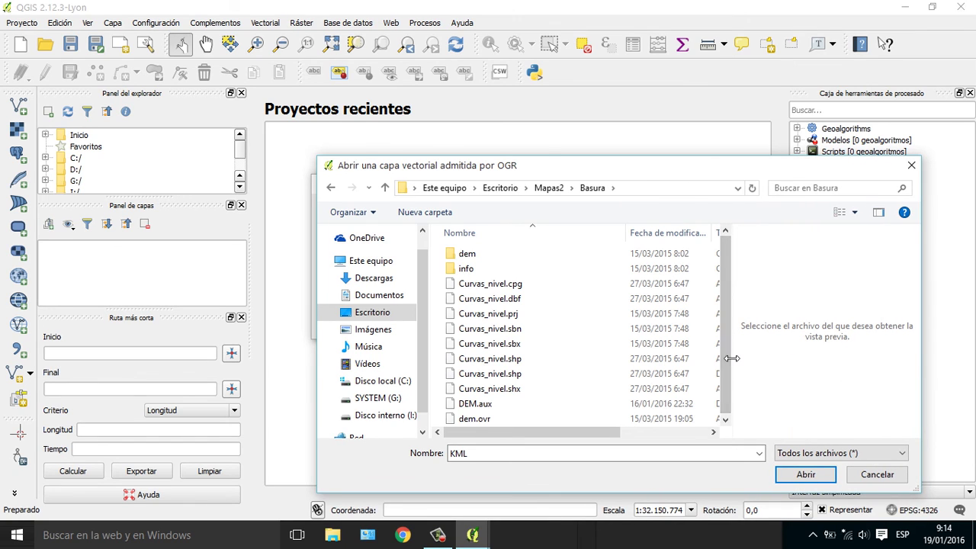
{"action": "left_click_drag", "start_coordinate": [731, 357], "coordinate": [808, 356]}
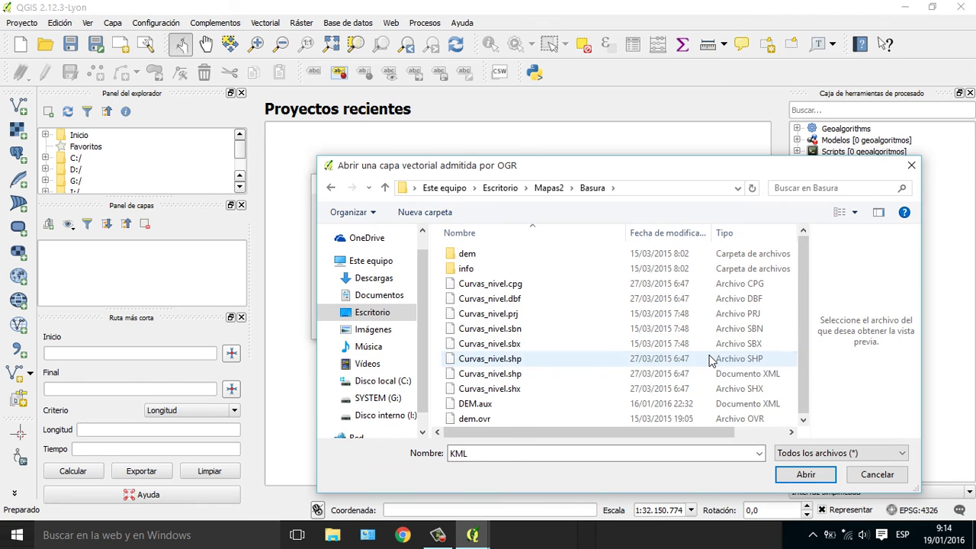
{"action": "double_click", "coordinate": [709, 360]}
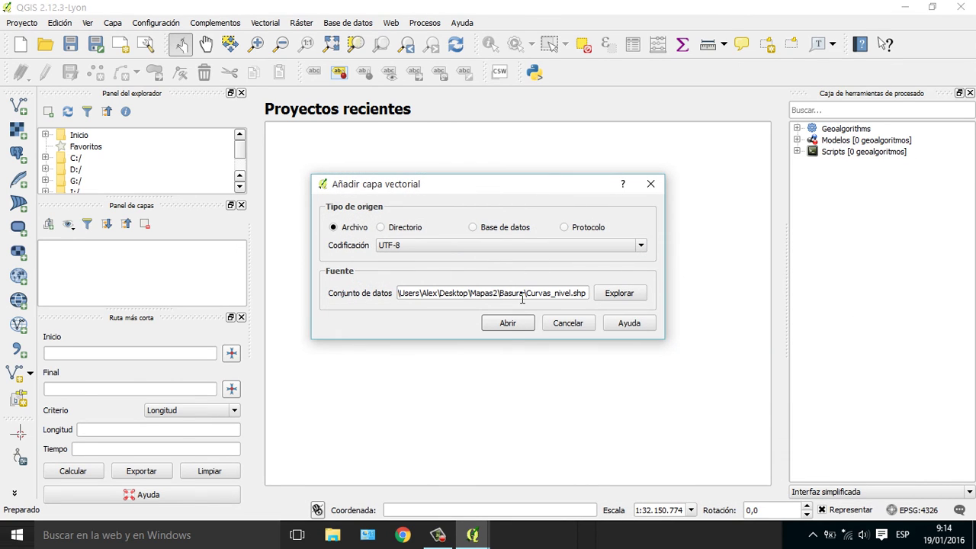
{"action": "left_click", "coordinate": [507, 323]}
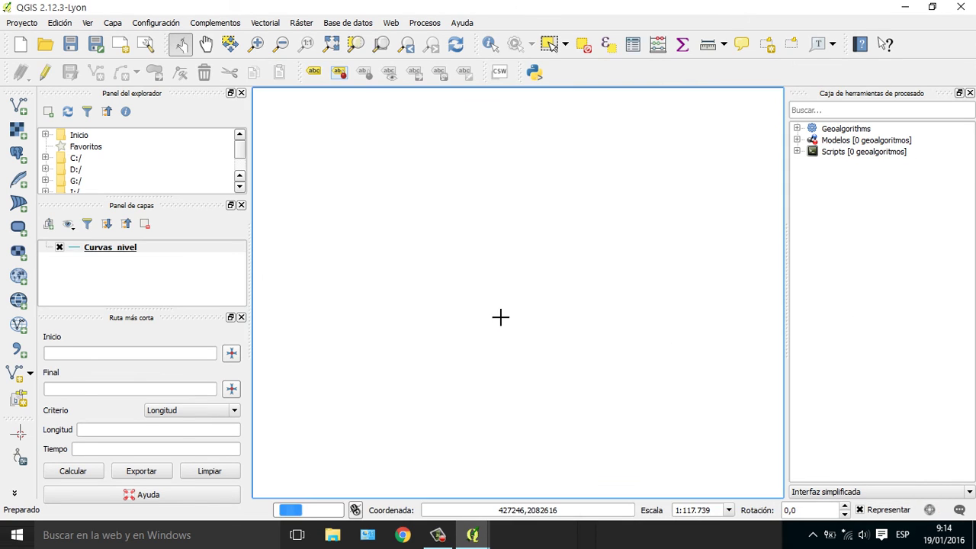